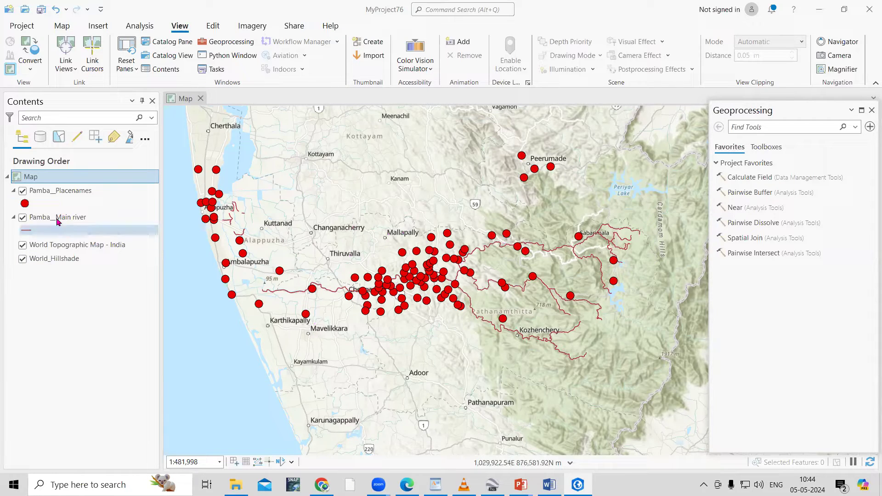
Review the Pamba_Placenames attribute table and the Mannanchari place point details.
click(59, 195)
right_click(58, 197)
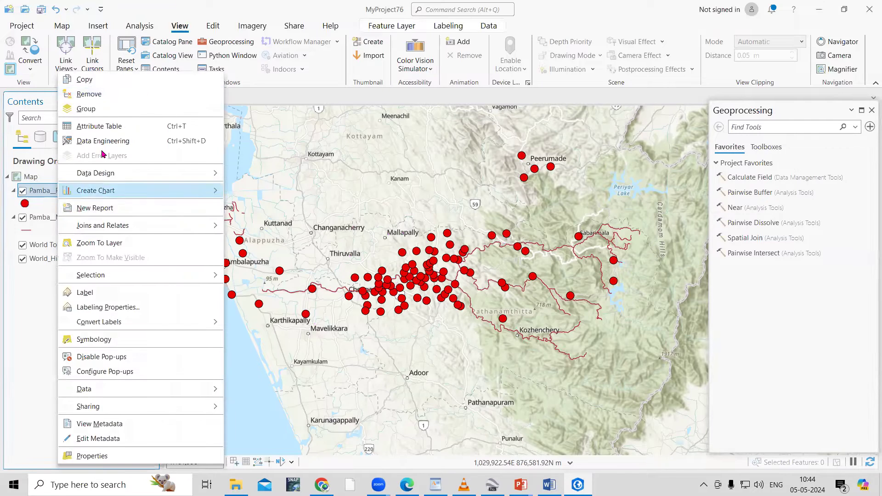
click(110, 126)
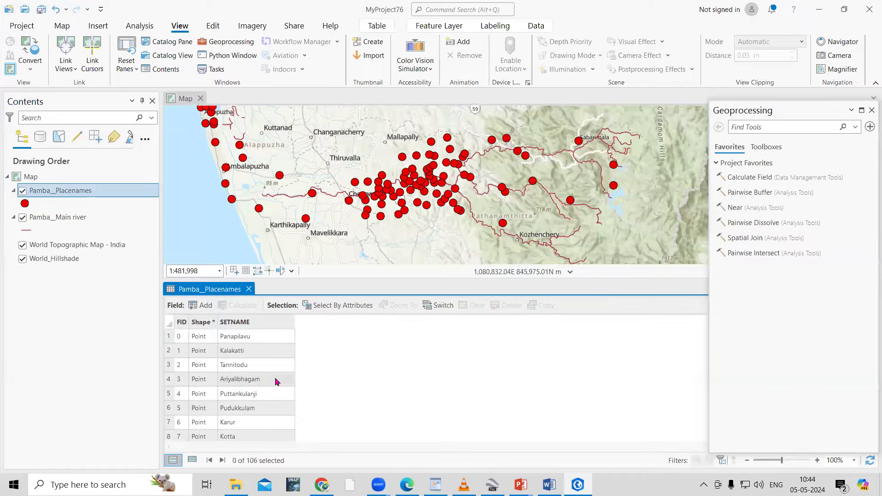
scroll(236, 362, down, 2)
scroll(244, 359, down, 2)
scroll(245, 359, down, 2)
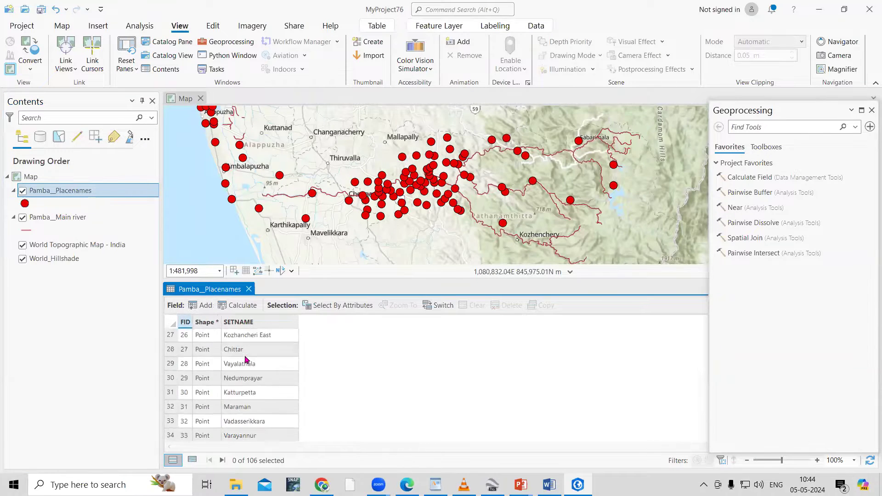
scroll(238, 360, down, 2)
scroll(232, 364, down, 2)
scroll(229, 368, down, 2)
scroll(231, 370, up, 10)
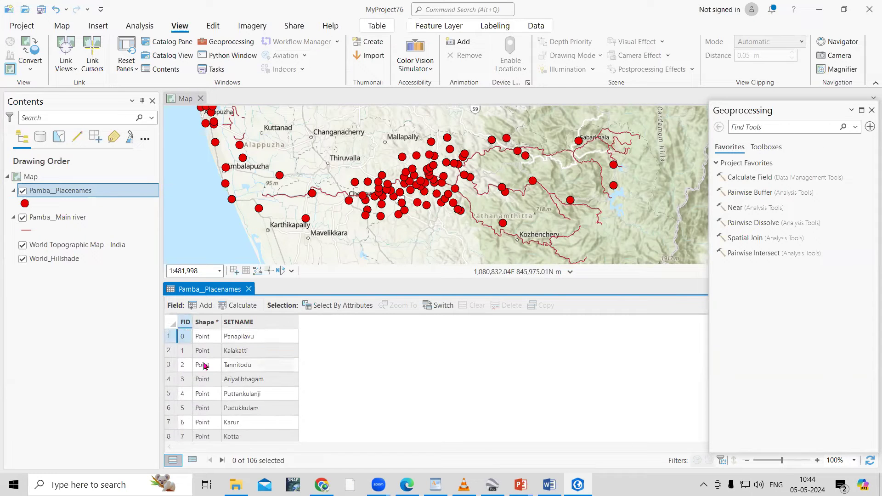
click(249, 289)
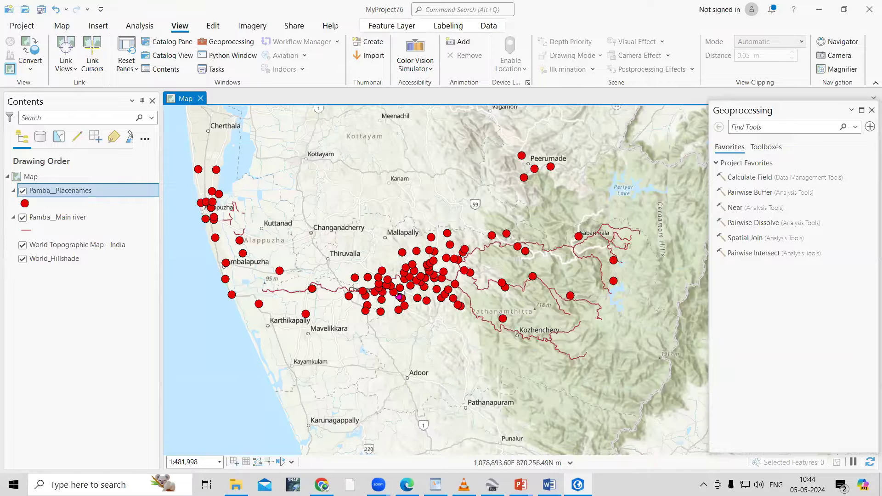
scroll(214, 195, up, 1)
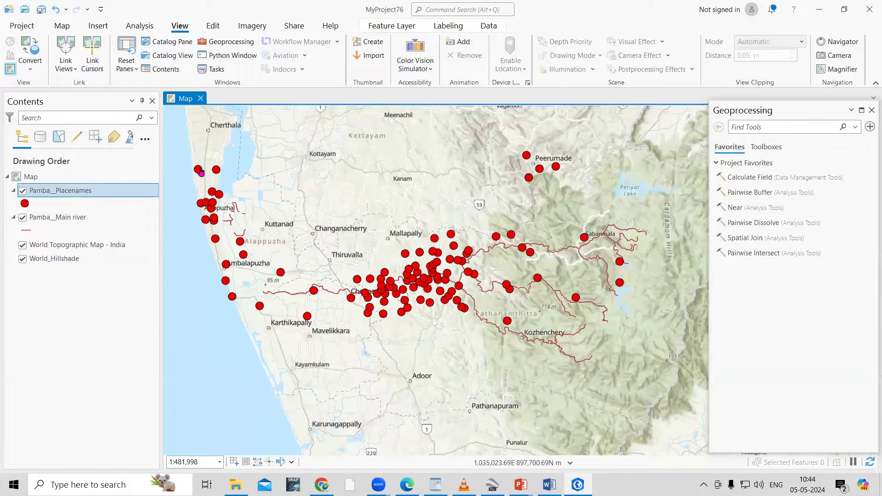
scroll(263, 203, up, 1)
scroll(319, 197, up, 2)
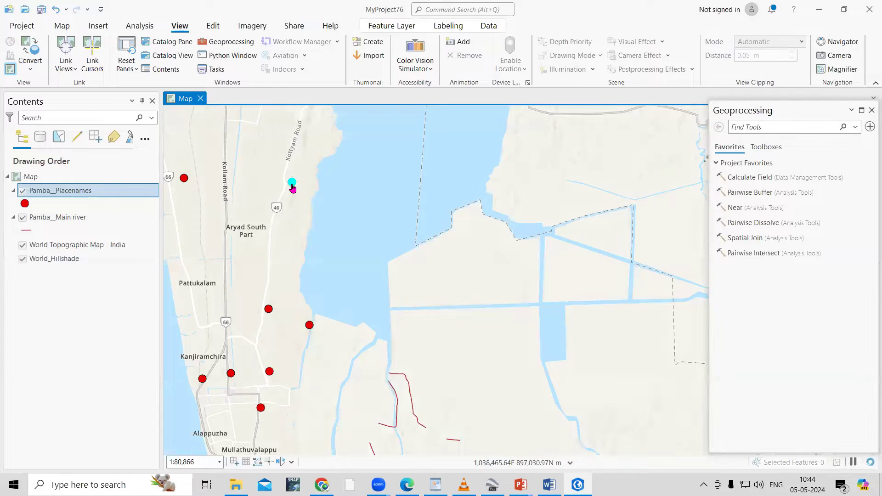
click(292, 185)
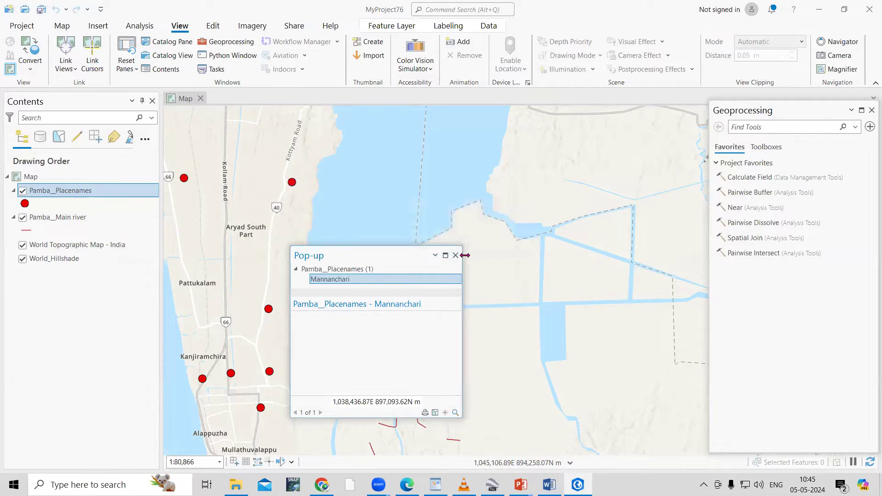
click(454, 255)
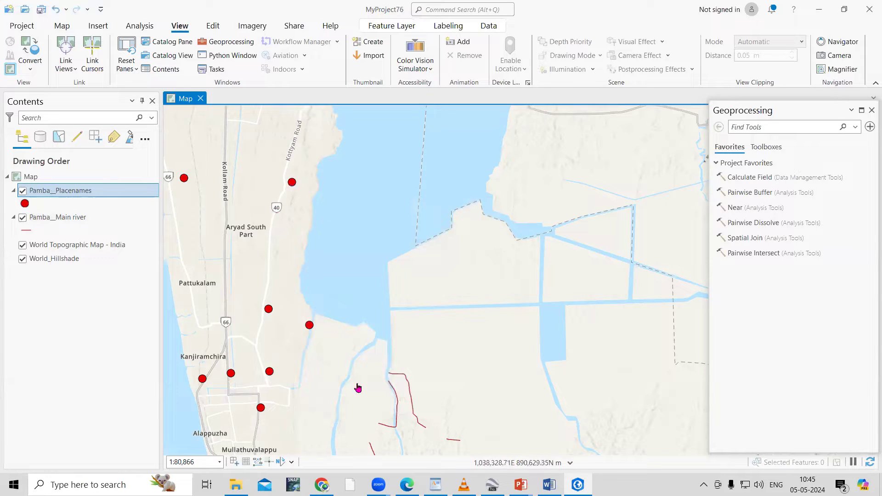
scroll(326, 291, down, 2)
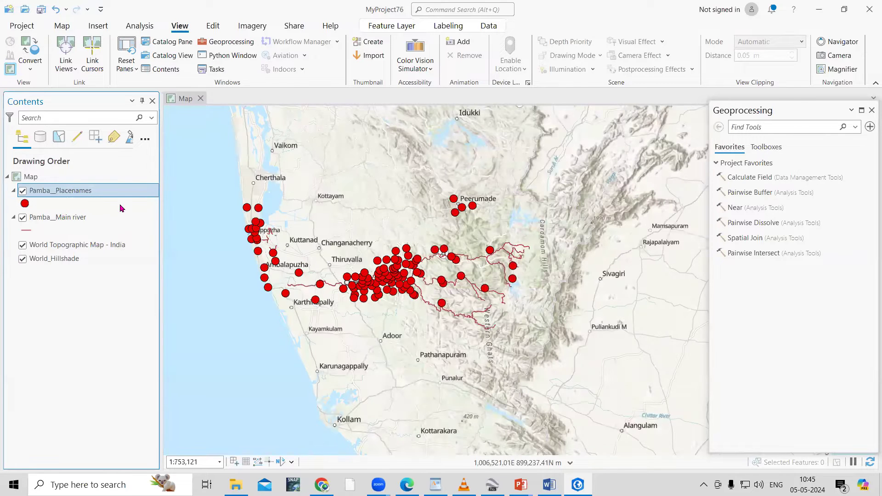
Recheck the Pamba_Placenames table, then review the Pamba_Main river attribute table.
right_click(121, 208)
click(127, 128)
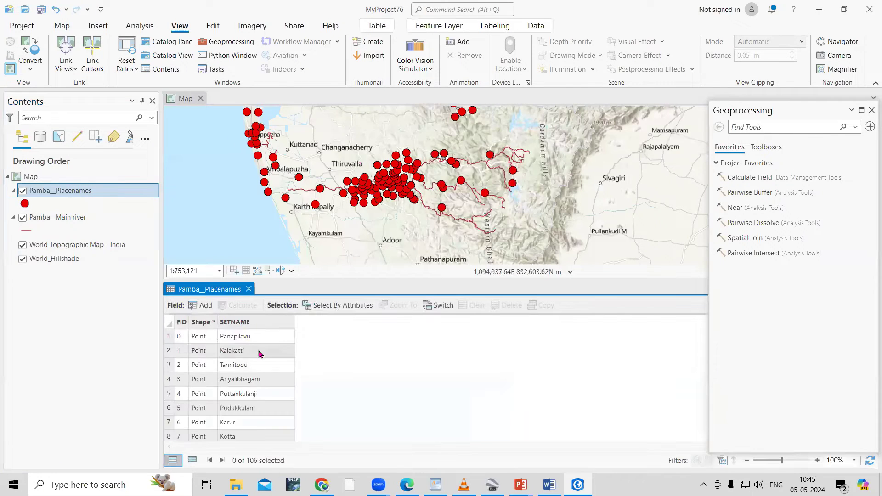
click(248, 288)
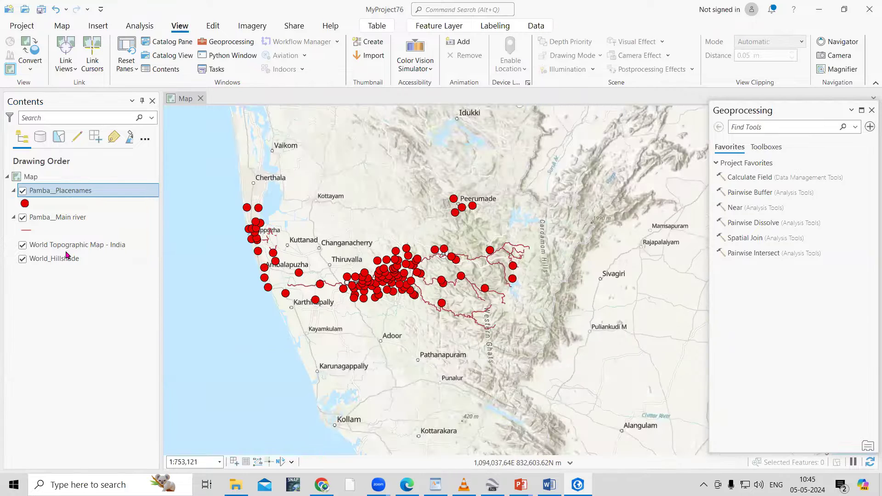
click(65, 220)
right_click(65, 221)
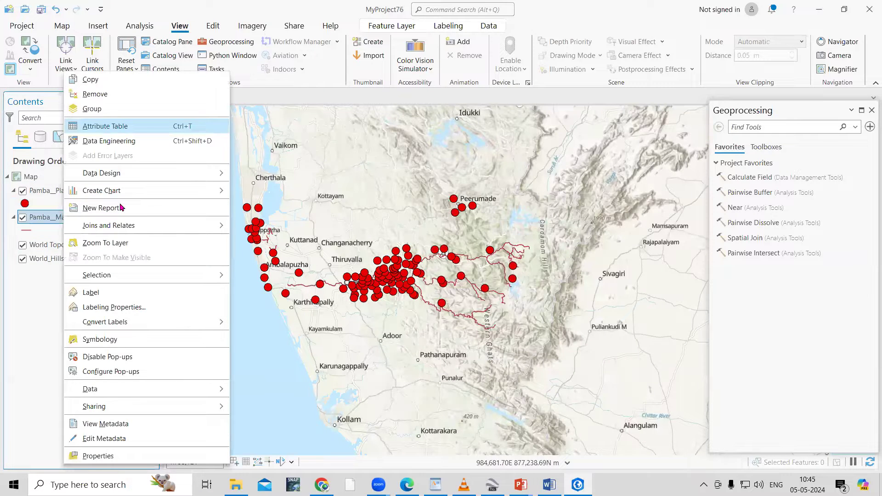
click(114, 131)
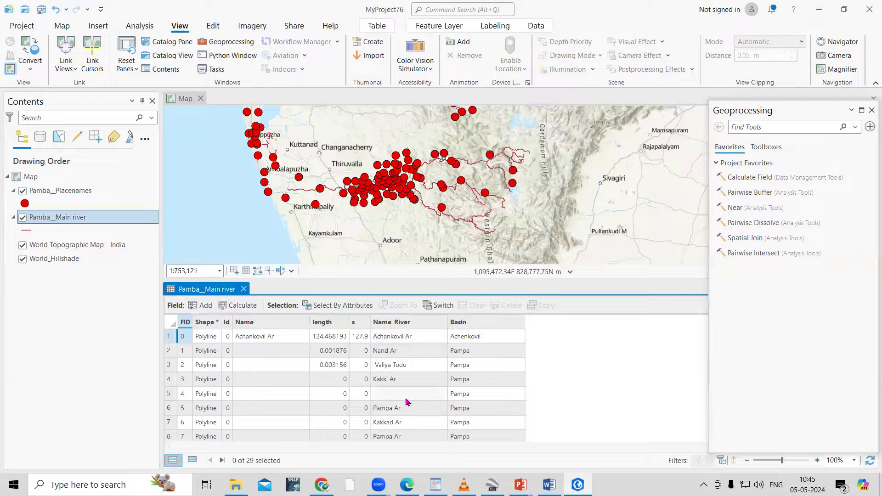
scroll(406, 402, down, 3)
scroll(406, 403, down, 2)
scroll(406, 402, down, 3)
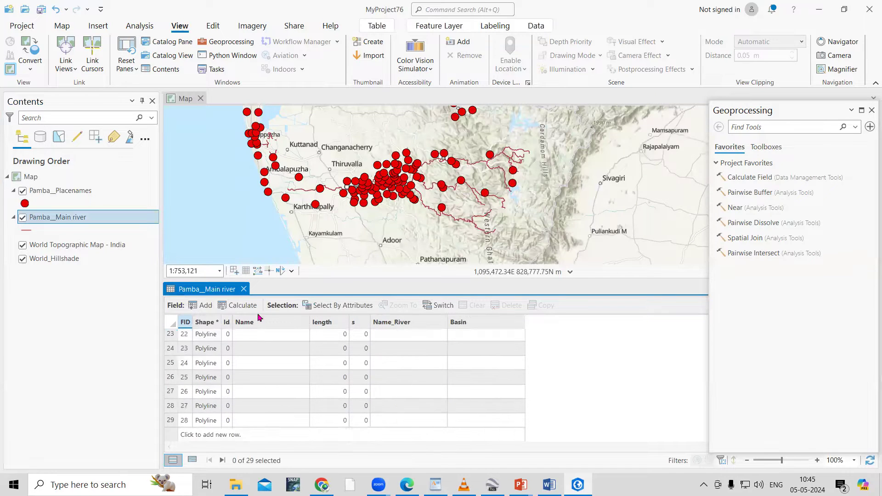
scroll(227, 378, up, 8)
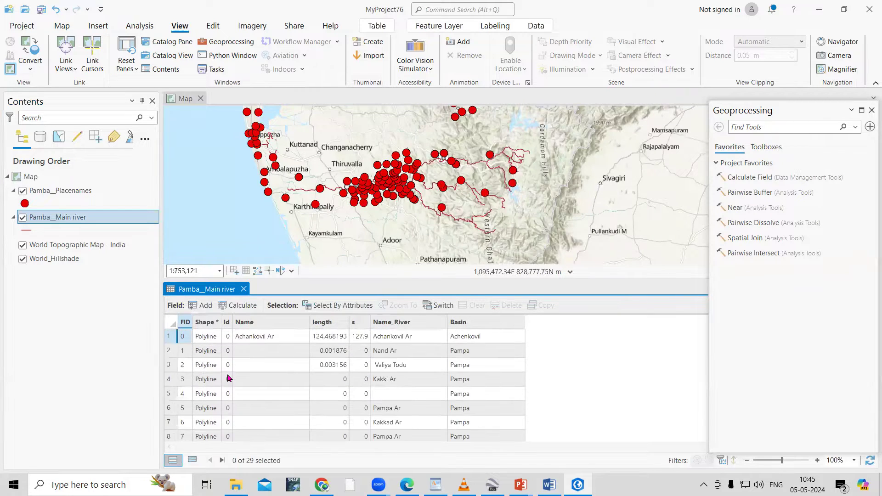
click(243, 289)
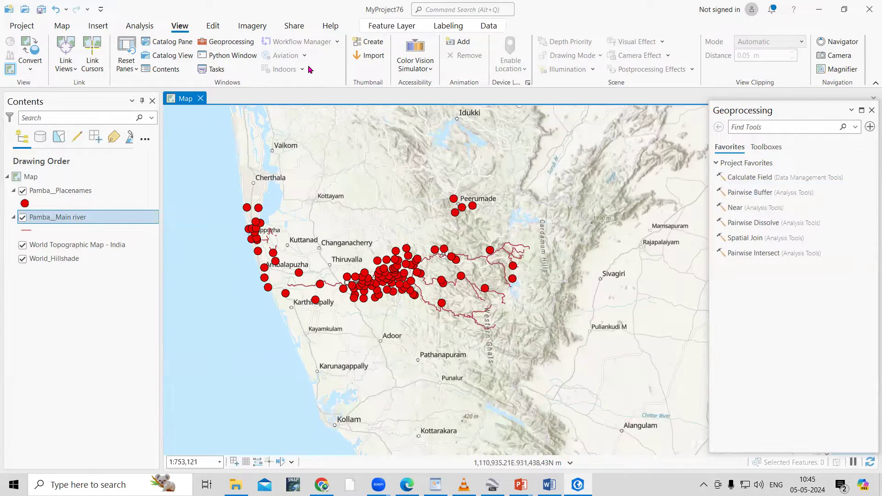
Open Table To Excel from Toolboxes under Conversion Tools > Excel.
click(225, 42)
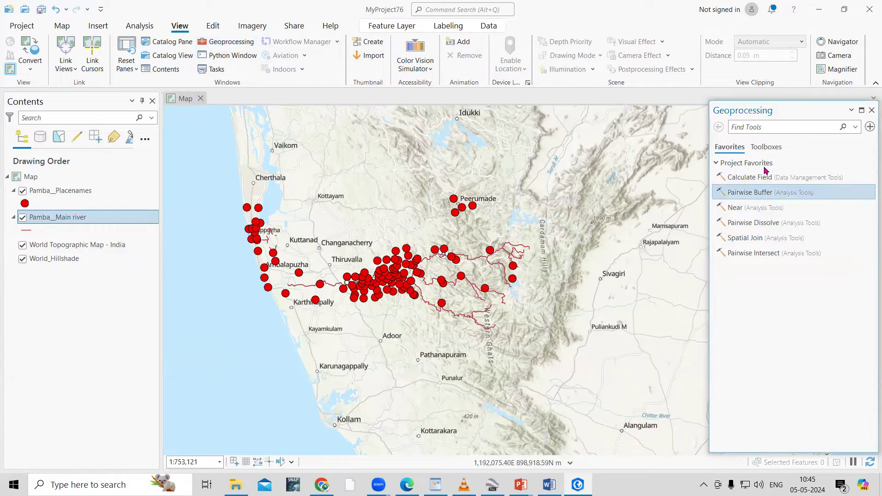
click(762, 152)
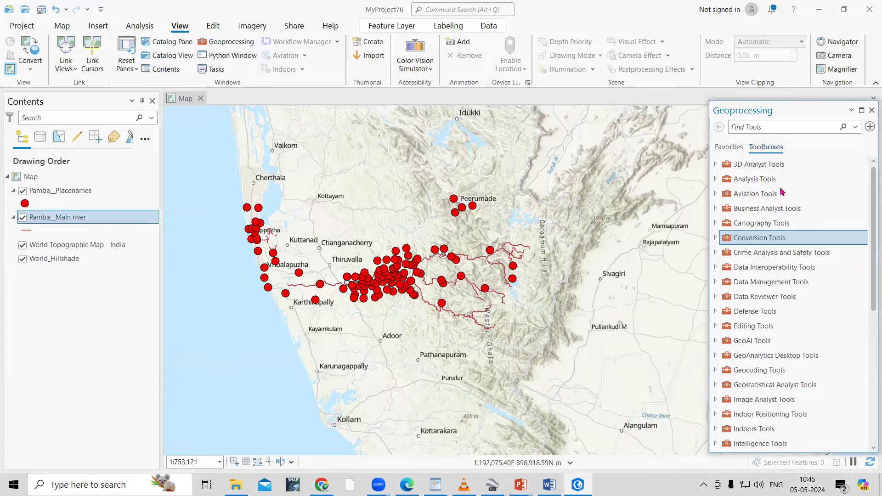
double_click(762, 239)
double_click(749, 255)
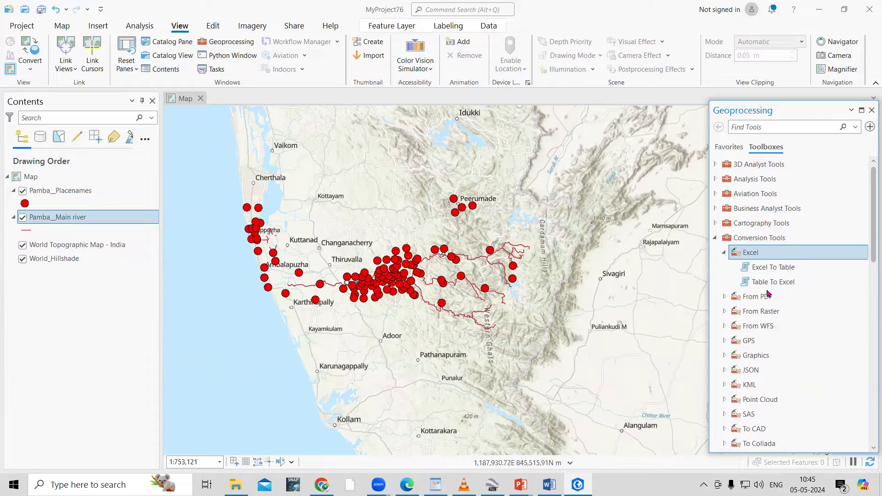
mouse_move(772, 282)
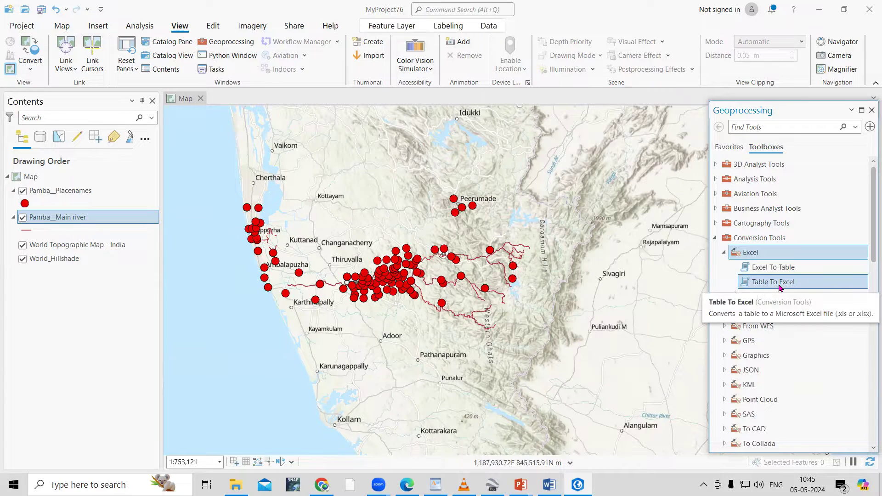
double_click(779, 284)
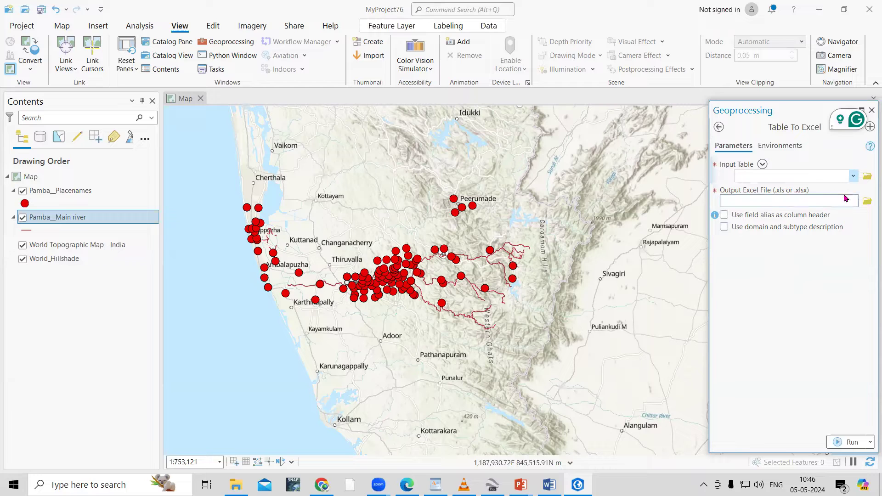
Choose Pamba_Placenames from the Input Table dropdown as the export input.
click(852, 177)
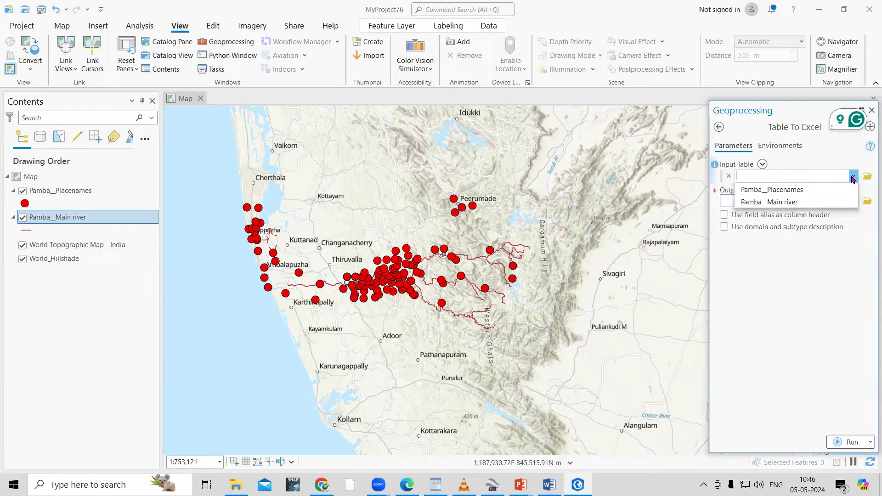
click(797, 193)
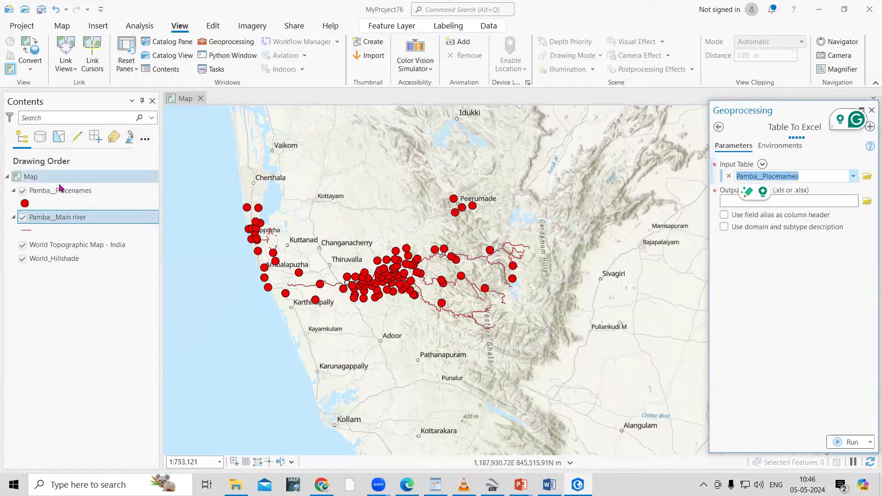
click(76, 215)
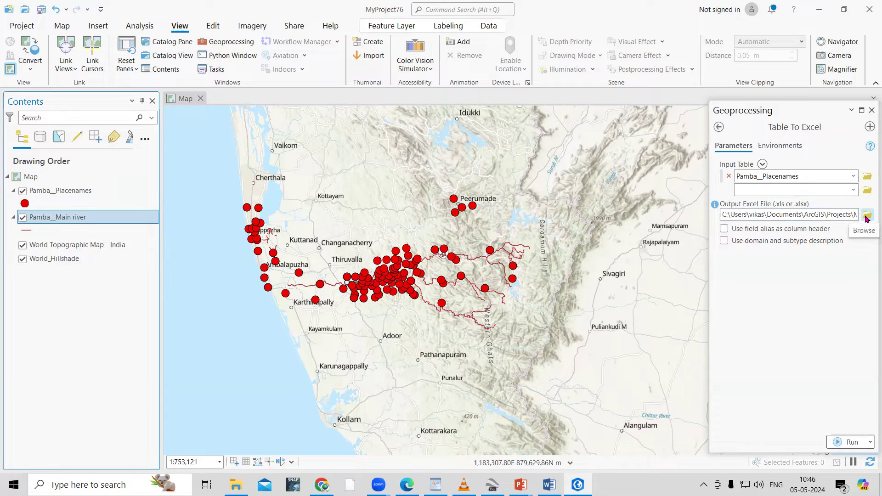
Browse the output location to the YouTube Video folder on Local Disk (E:).
click(865, 218)
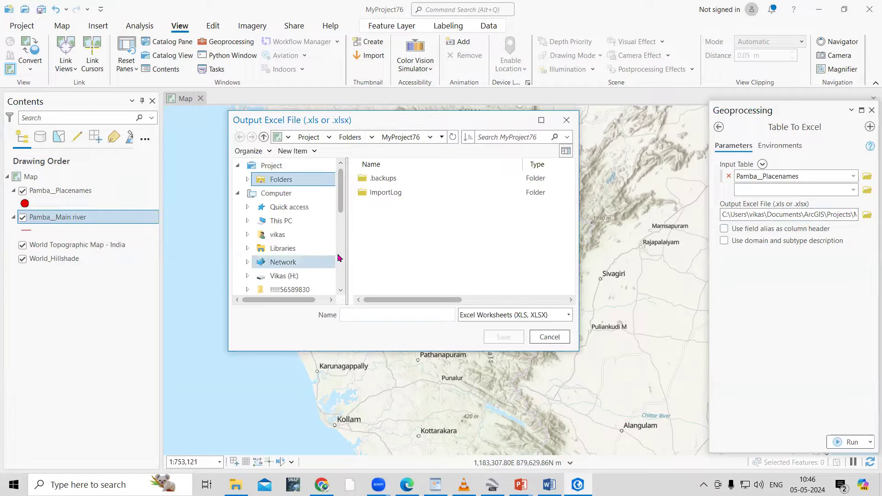
click(290, 223)
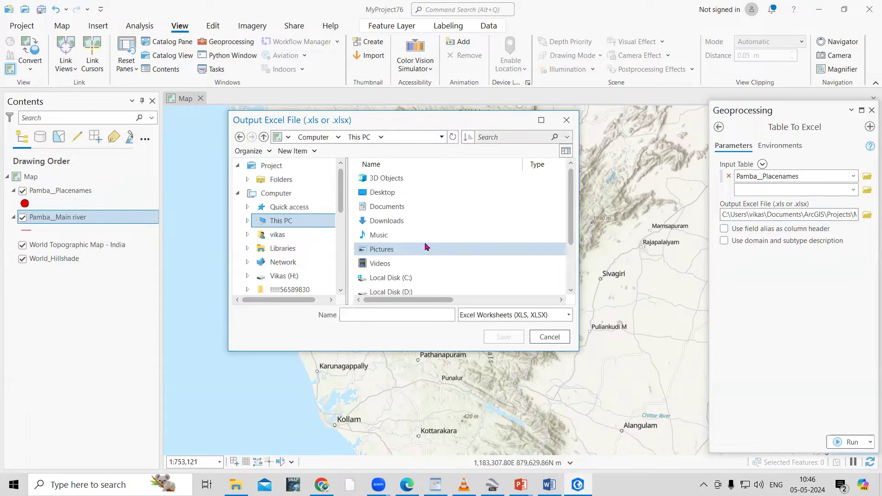
scroll(433, 252, down, 2)
double_click(427, 251)
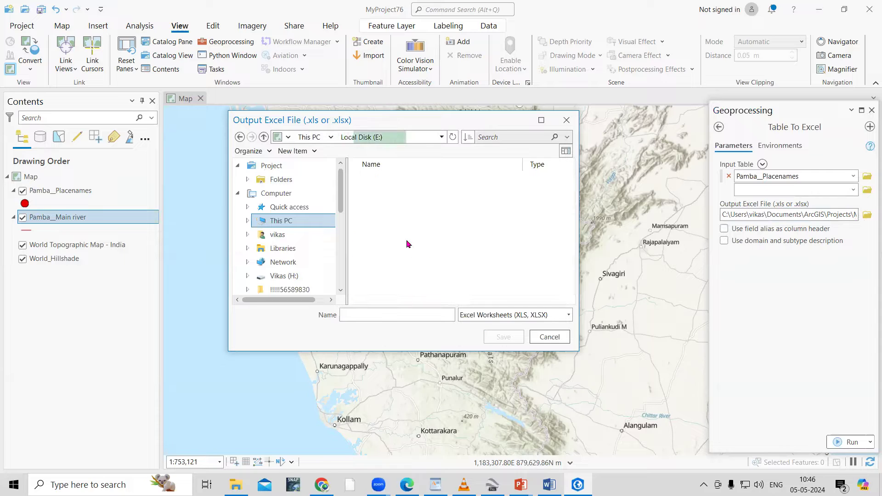
key(y)
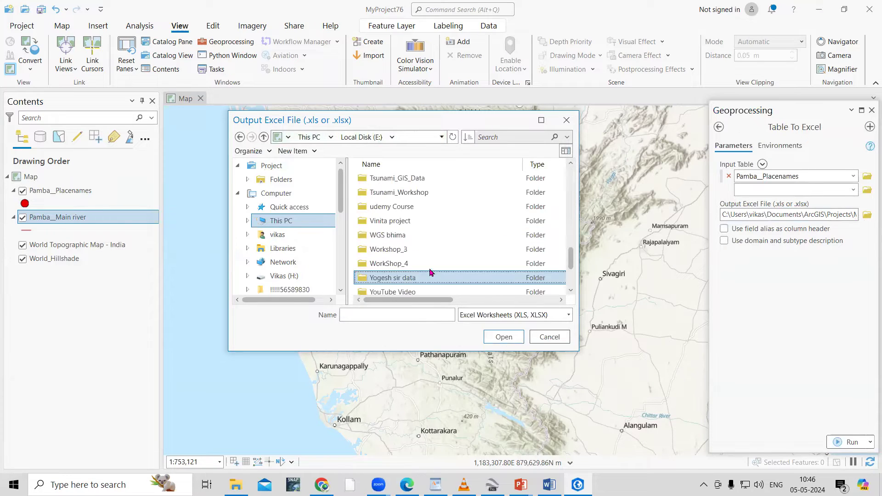
scroll(412, 269, down, 2)
double_click(407, 224)
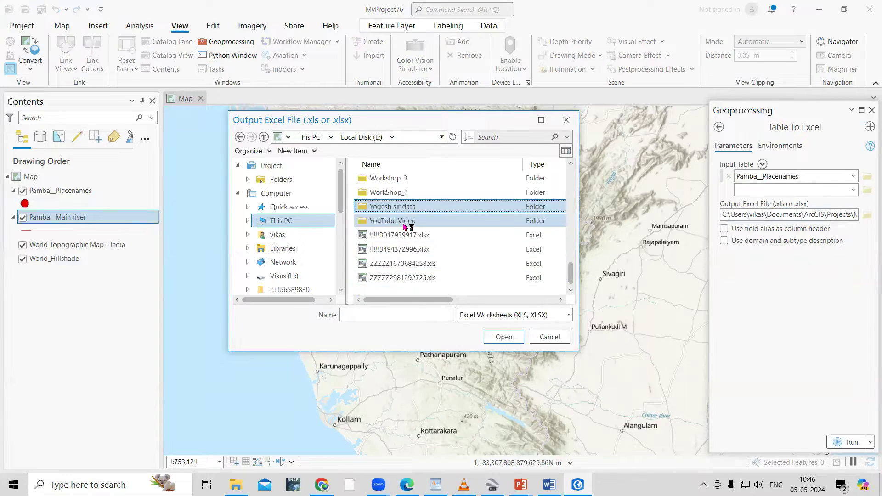
Create and open a new Table_Excel folder, then name the output Shapefiile_Excel.
click(293, 153)
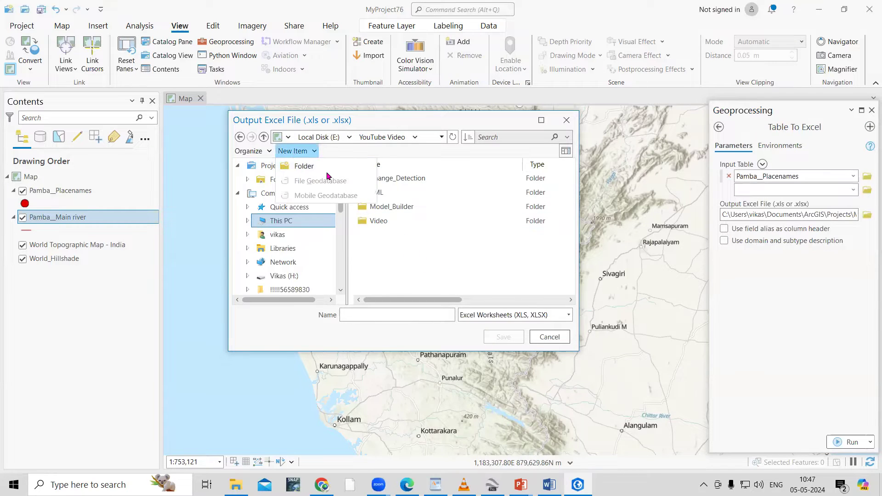
click(322, 167)
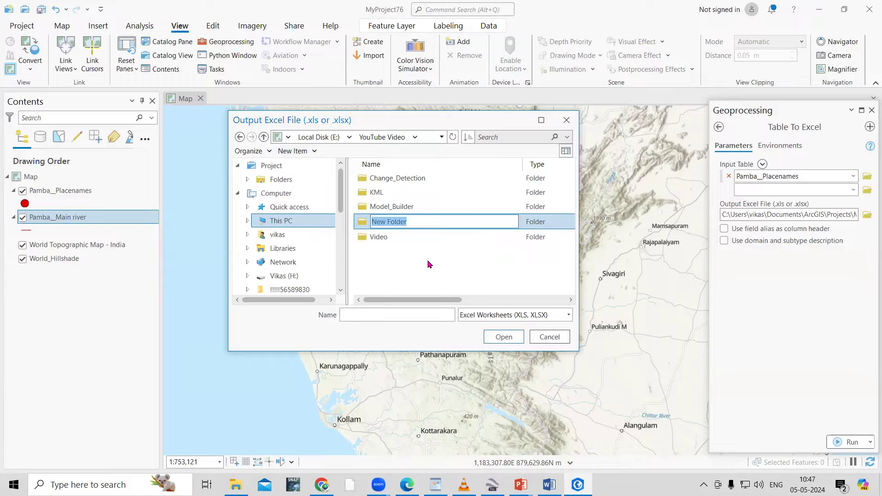
text(Table)
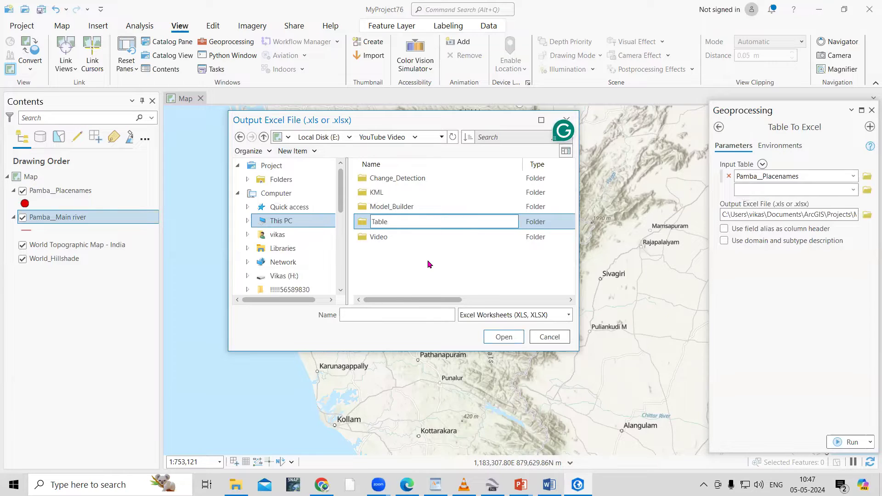
text(_Excel)
key(Return)
key(Return)
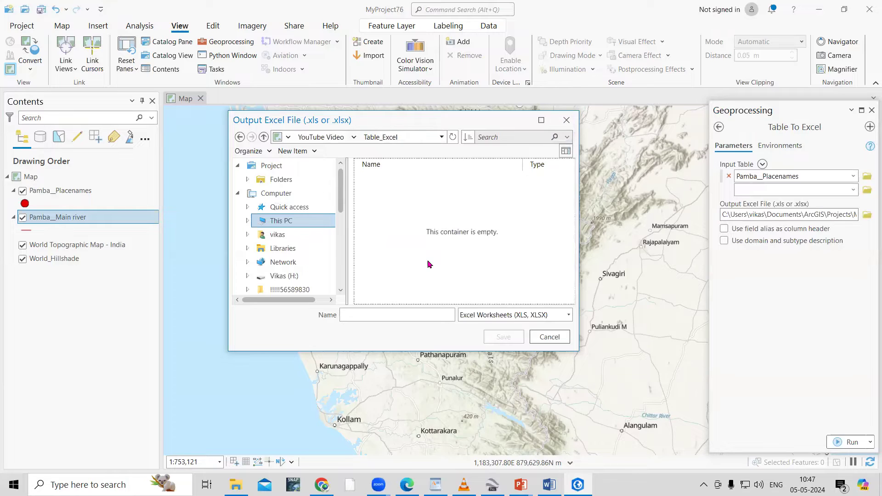
click(394, 317)
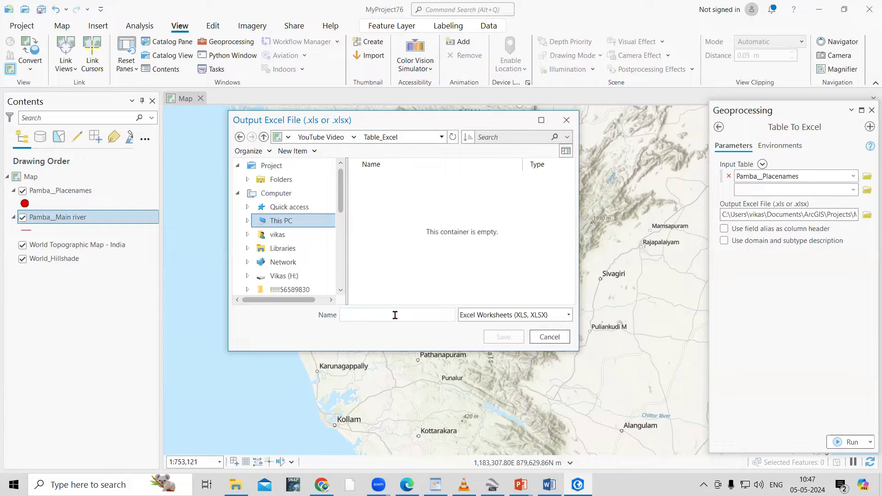
text(Shapef)
text(iile_Excel)
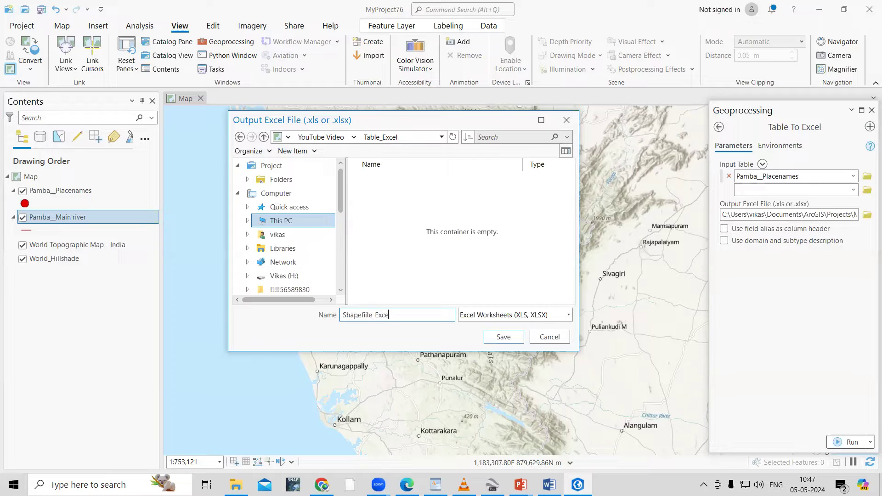
Save the Shapefiile_Excel output path and run the placenames export.
click(498, 341)
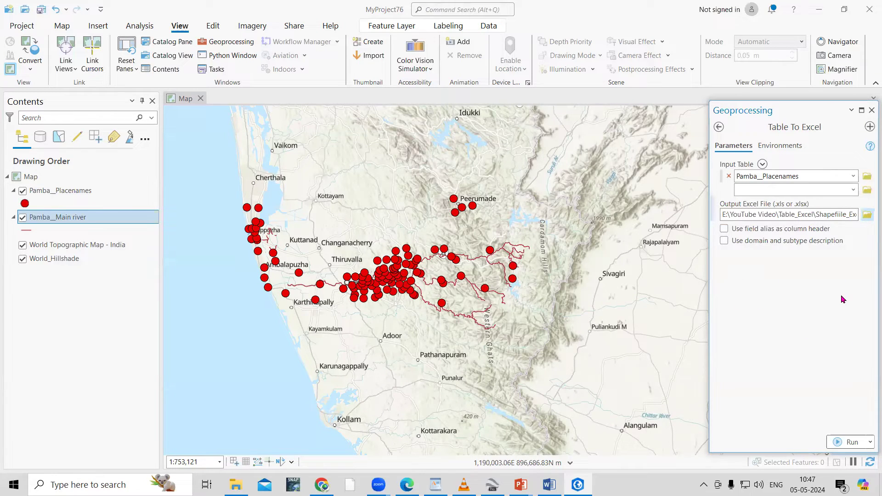
click(847, 443)
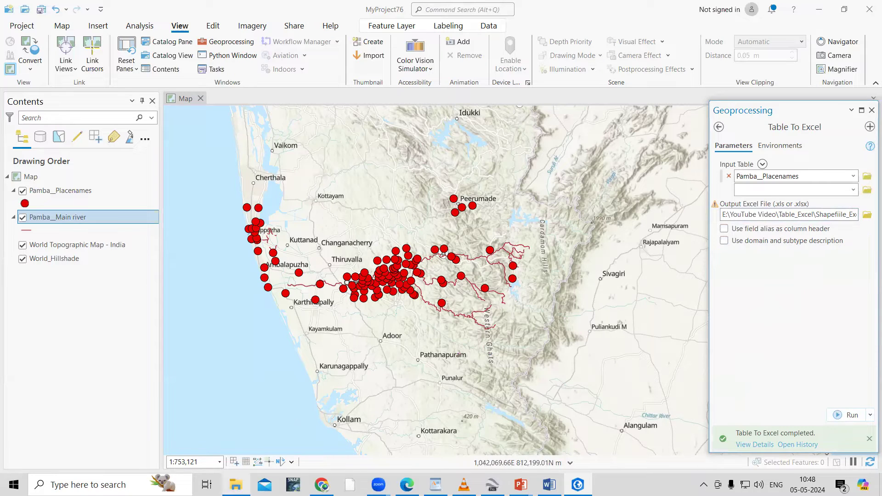
Open Shapefiile_Excel from E: > YouTube Video > Table_Excel in File Explorer.
click(228, 434)
double_click(486, 293)
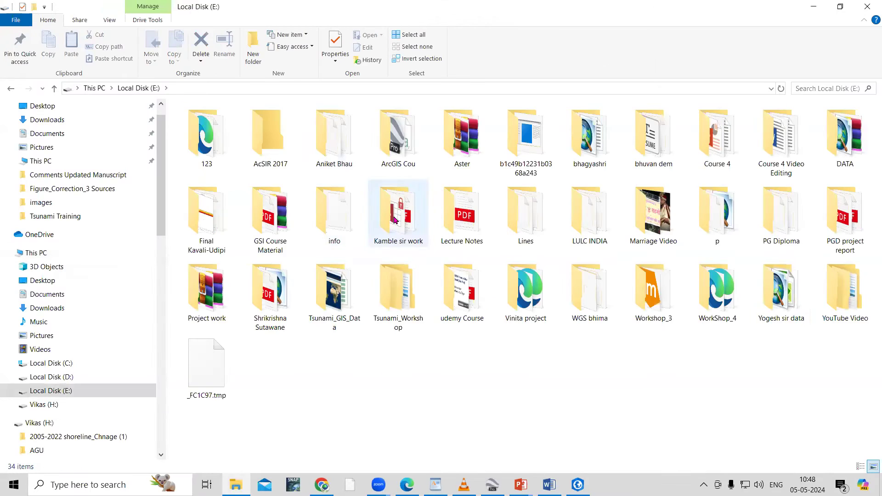
double_click(858, 310)
double_click(402, 169)
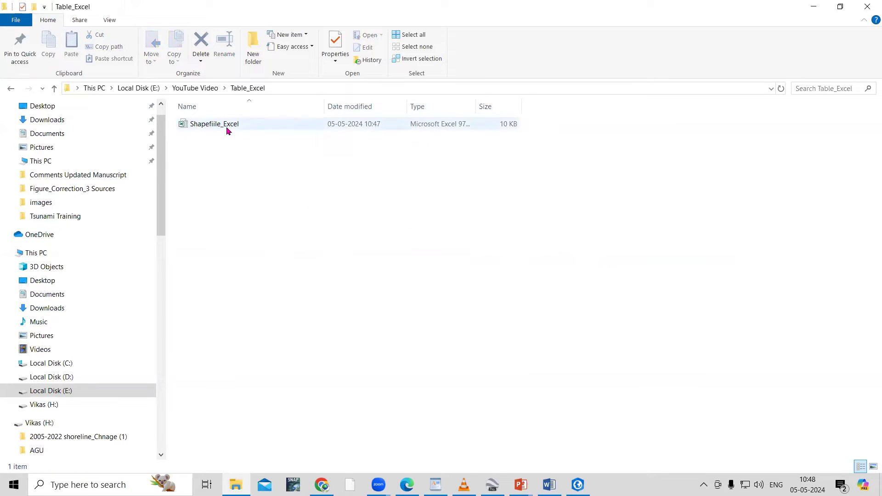
click(227, 130)
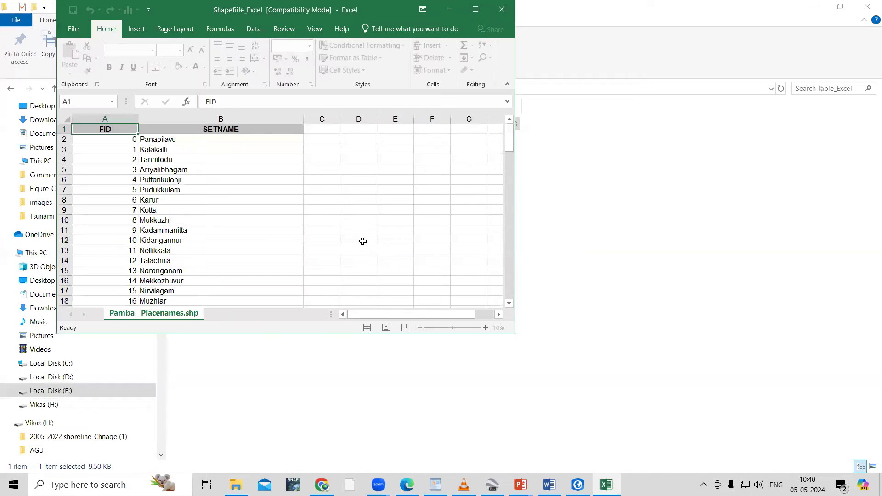
Maximize Excel, review the SETNAME column B, then minimize Excel and File Explorer.
double_click(185, 19)
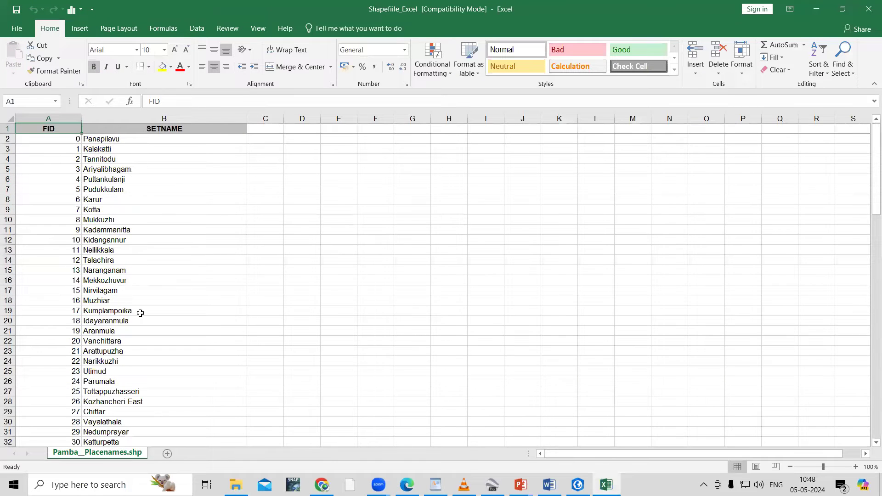
drag(138, 139, 142, 429)
click(158, 400)
scroll(157, 400, up, 4)
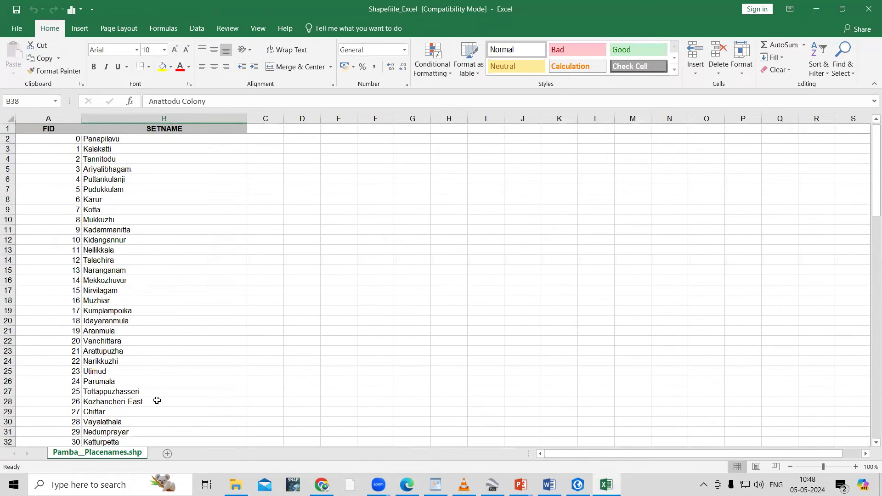
click(814, 14)
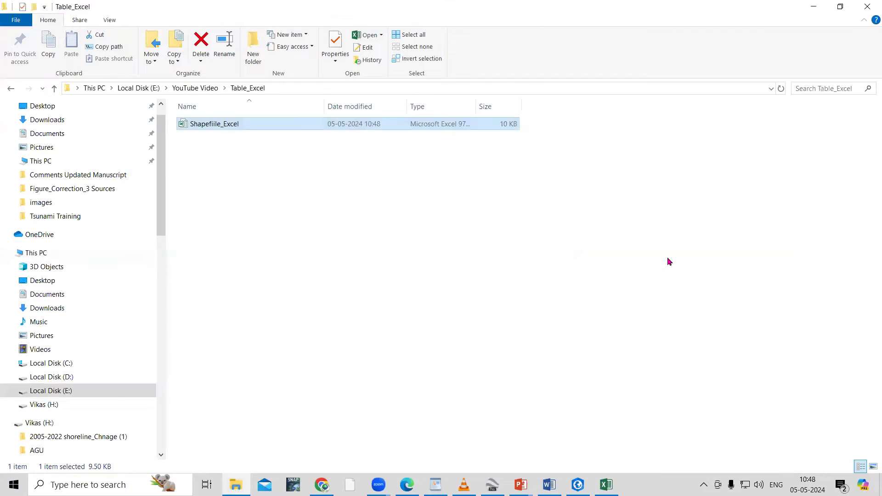
click(812, 16)
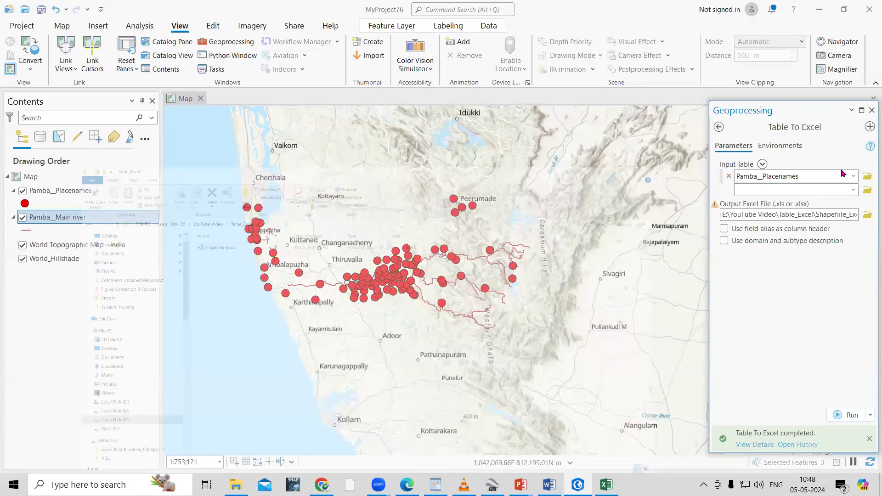
Export the Pamba__Main river table to Shapefiile_Excel_Line.xls in Table_Excel.
key(Down)
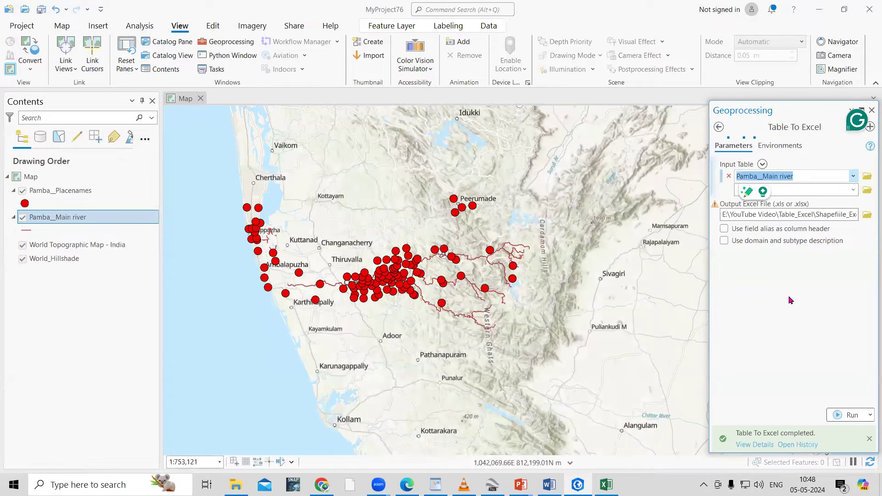
click(867, 214)
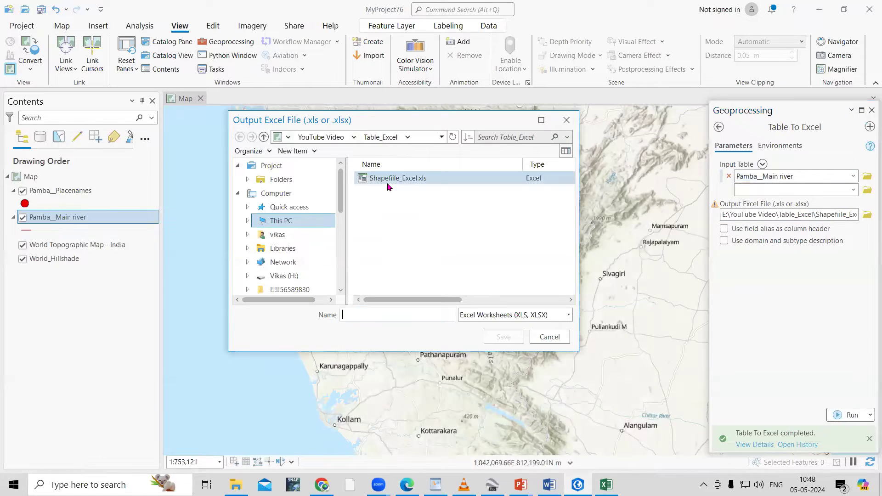
click(389, 185)
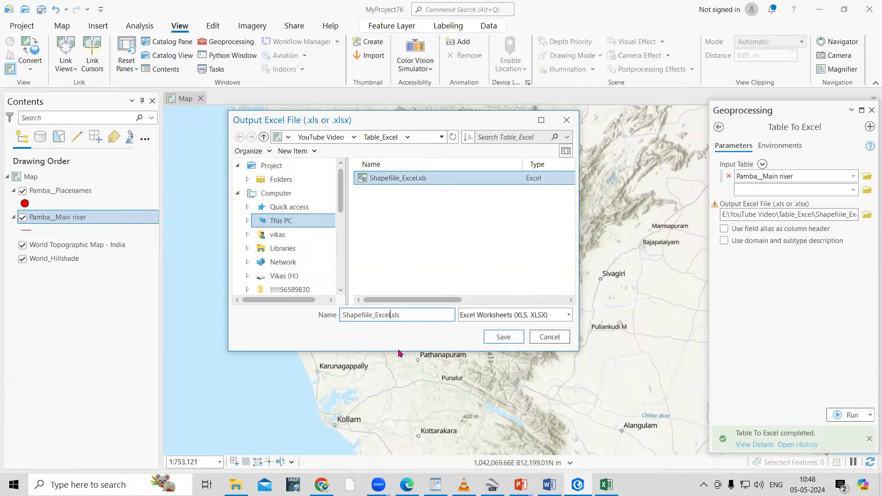
text(_Line)
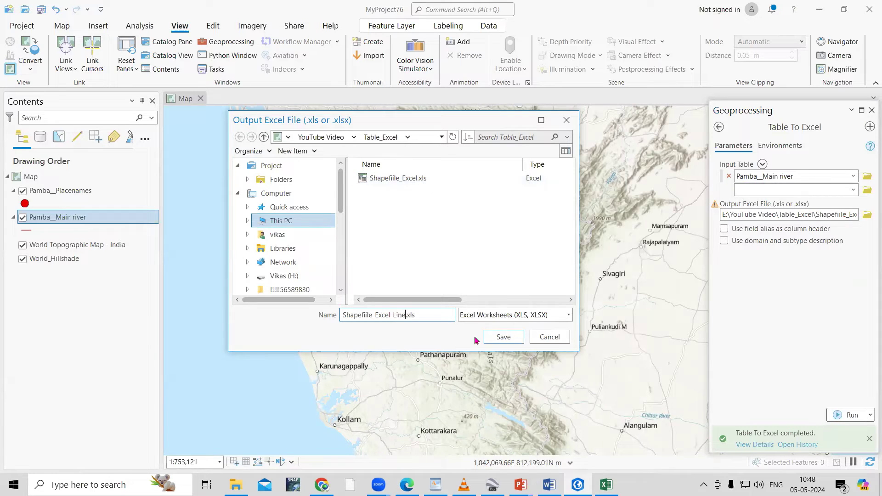
click(503, 337)
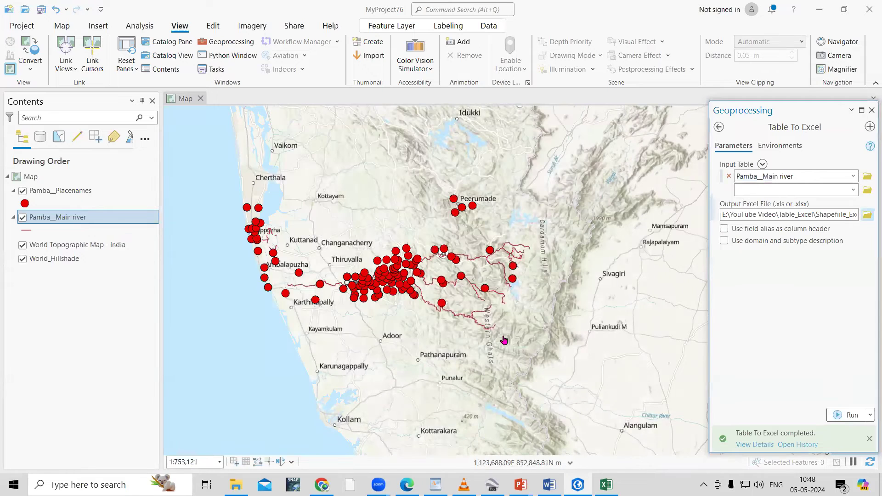
click(845, 416)
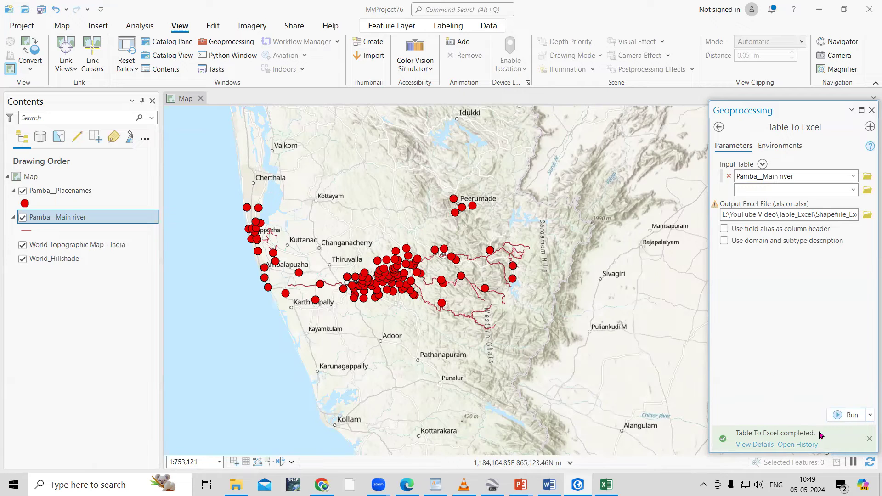
click(235, 485)
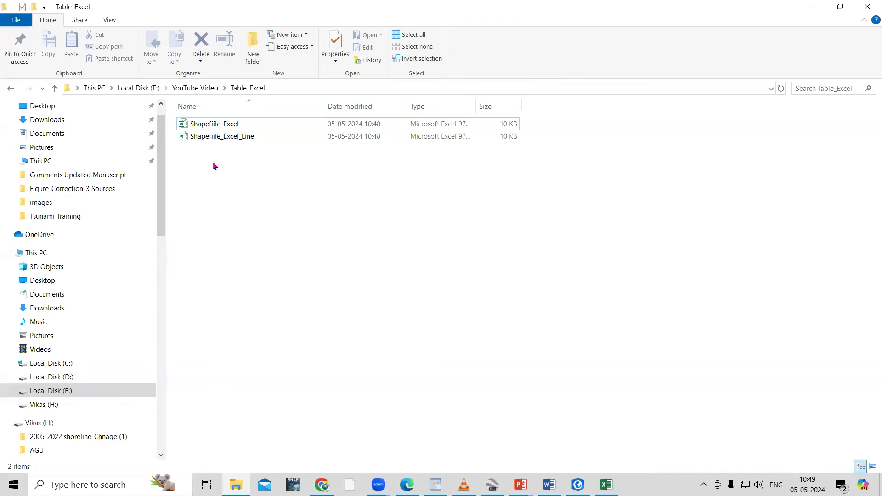
Open Shapefiile_Excel_Line in Excel to check its 29 river records.
click(233, 138)
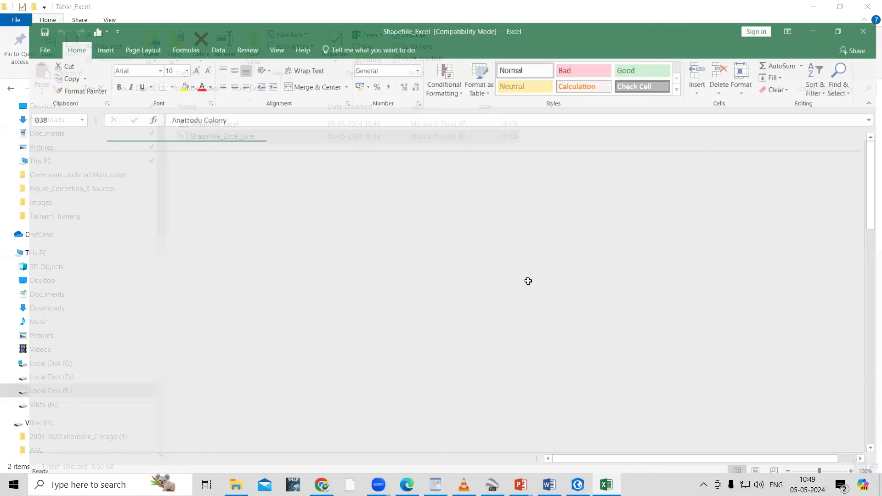
scroll(251, 270, down, 13)
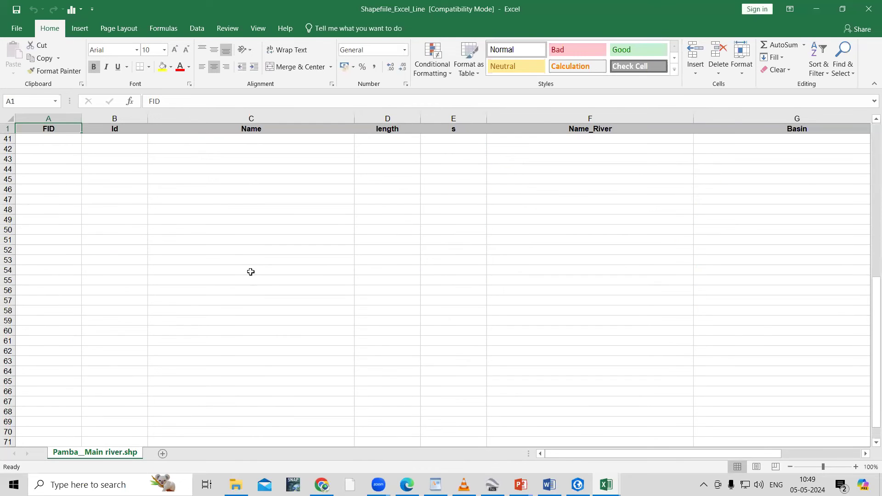
scroll(250, 270, up, 7)
scroll(250, 271, up, 6)
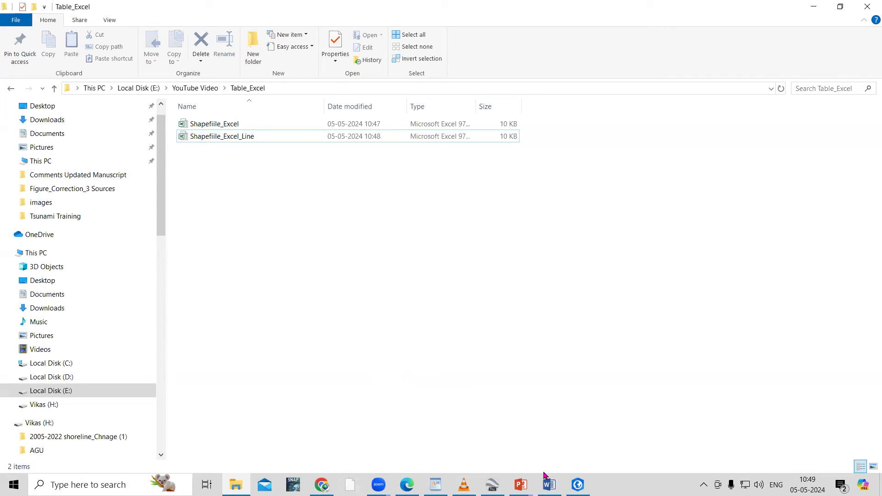
Bring ArcGIS Pro back to the front from the taskbar.
click(578, 485)
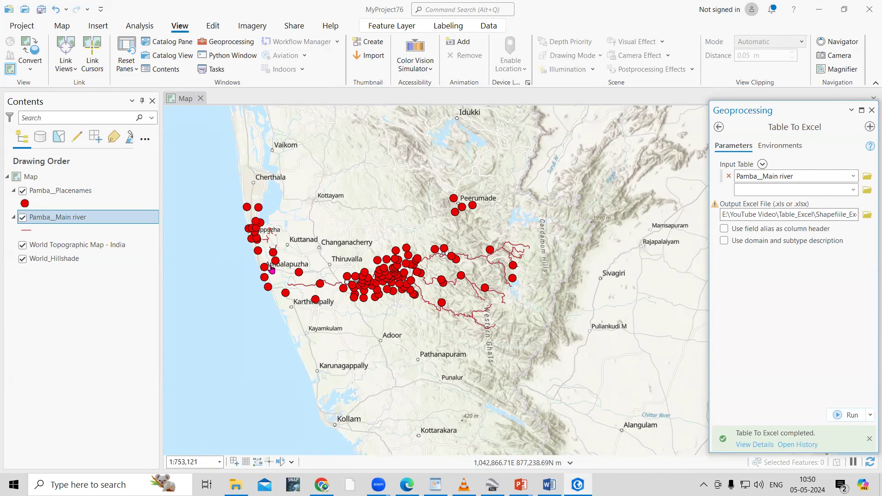